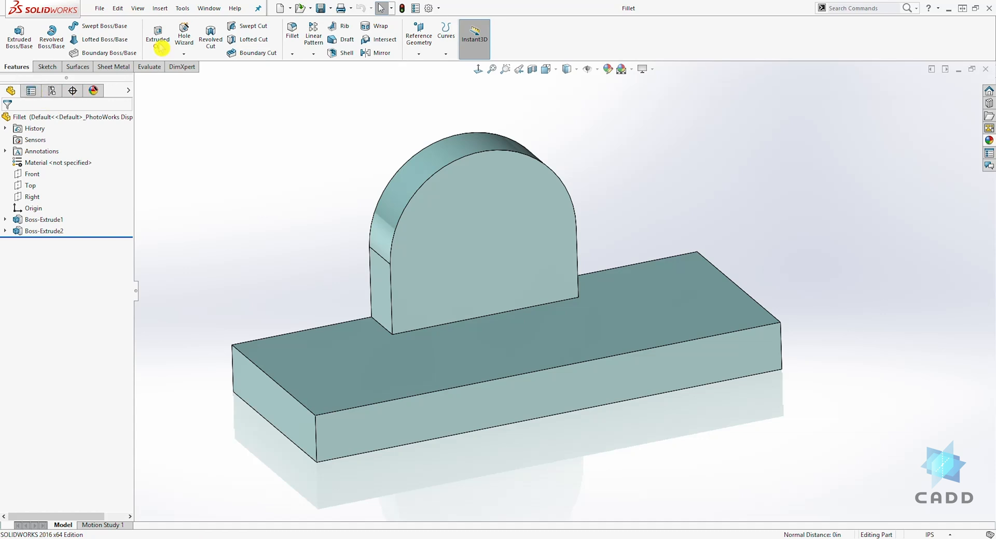
Fillet both arched edges of the upright plate with a constant 0.1 in radius
left_click(292, 31)
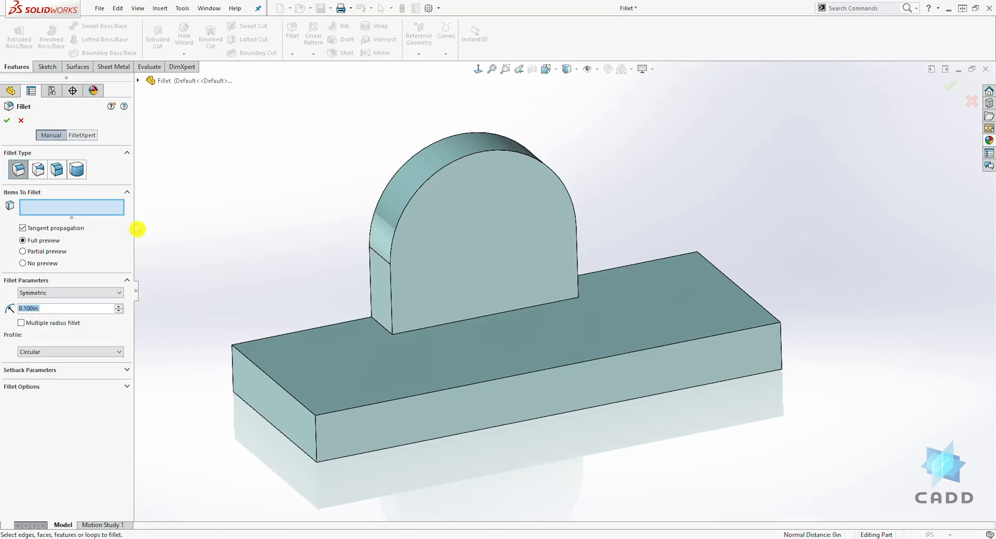
left_click(464, 159)
middle_click_drag(389, 151, 430, 171)
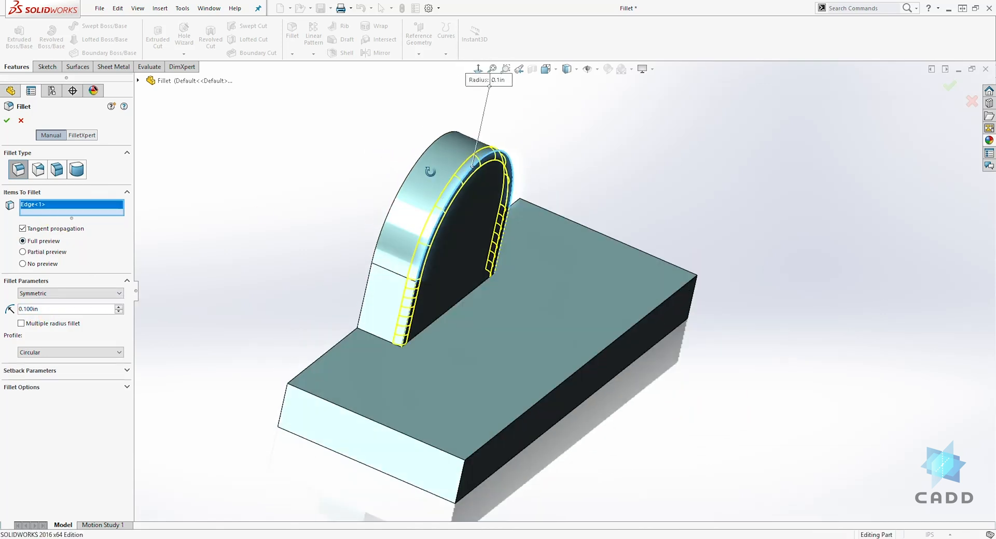
left_click(421, 164)
middle_click_drag(374, 207, 338, 200)
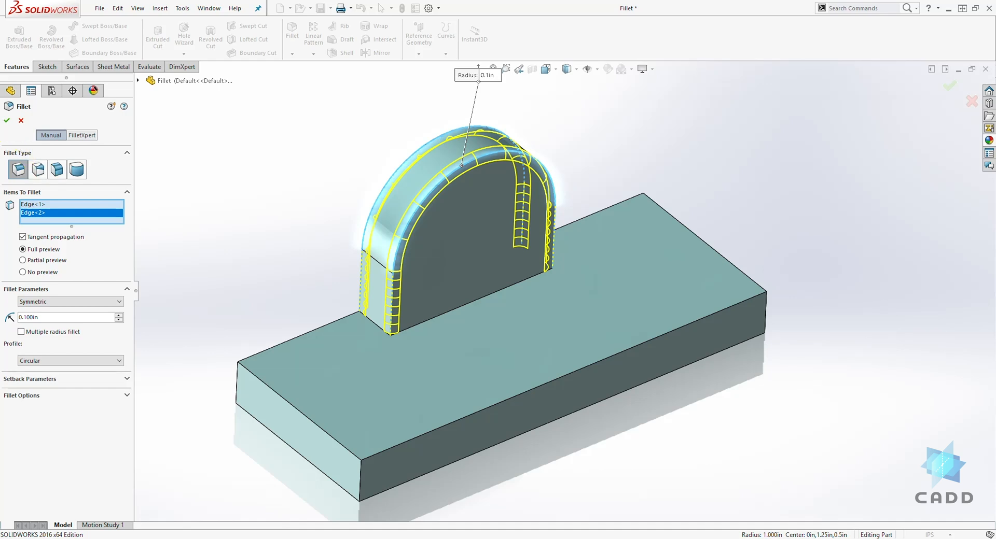
left_click(7, 121)
middle_click_drag(369, 180, 344, 167)
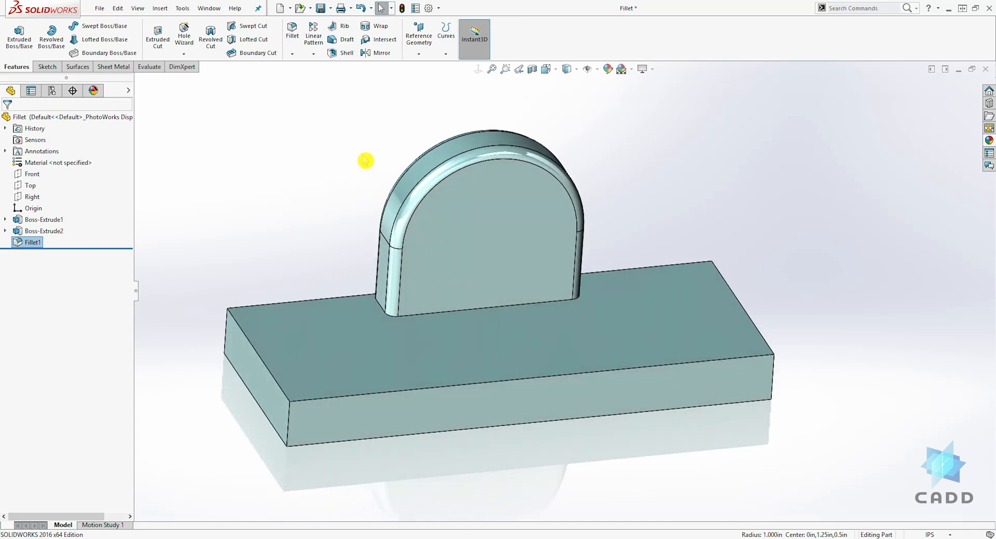
Start a variable size fillet on the base's top edge to one side of the upright, where the two bodies are flush
left_click(294, 32)
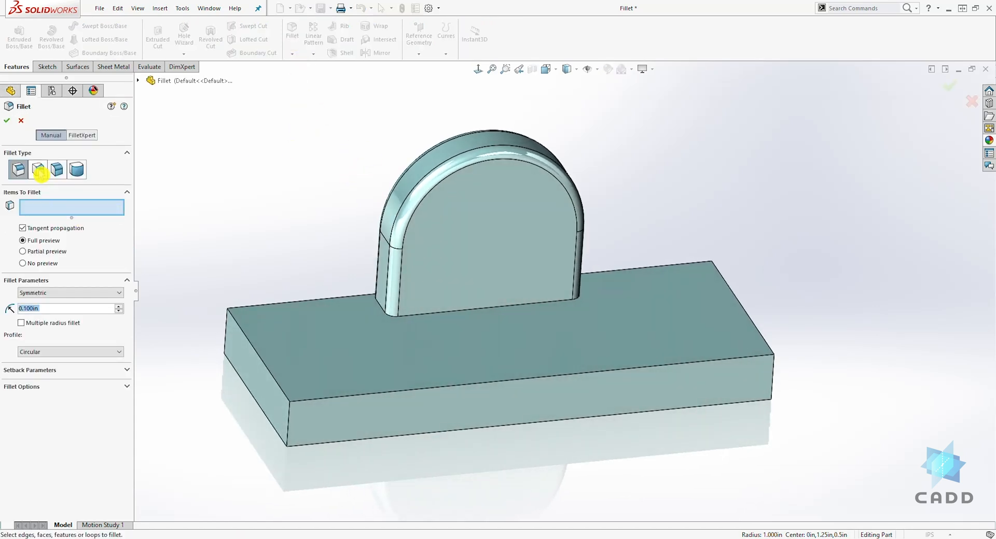
left_click(38, 171)
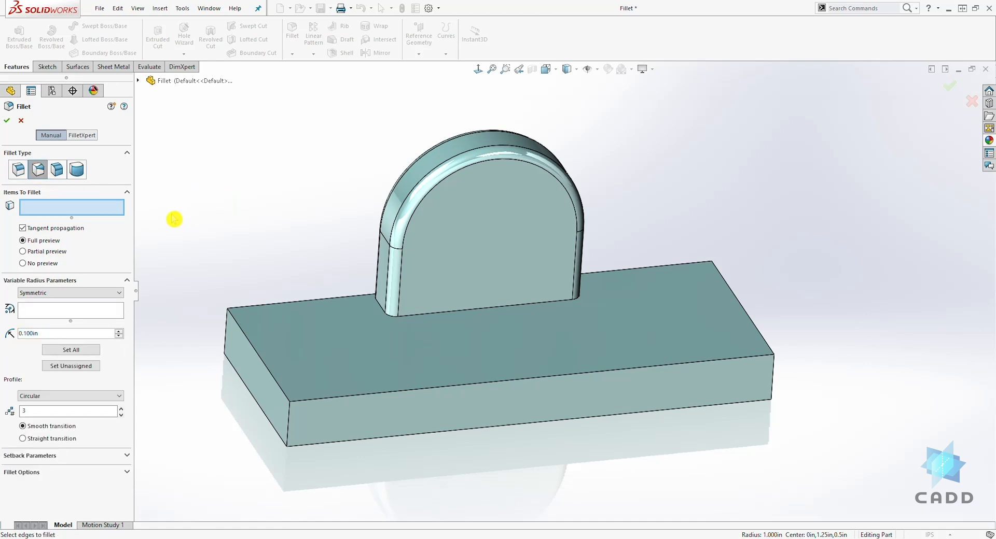
middle_click_drag(271, 187, 439, 293)
left_click(280, 337)
middle_click_drag(267, 402, 241, 400)
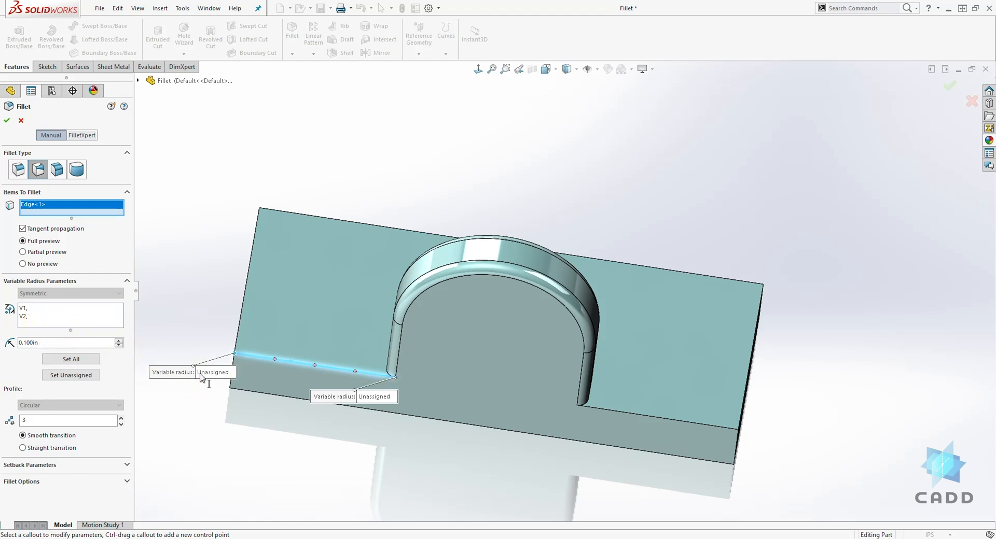
Set the variable fillet's radius to 0.2 in at both end points of the edge, V1 and V2
left_click(28, 315)
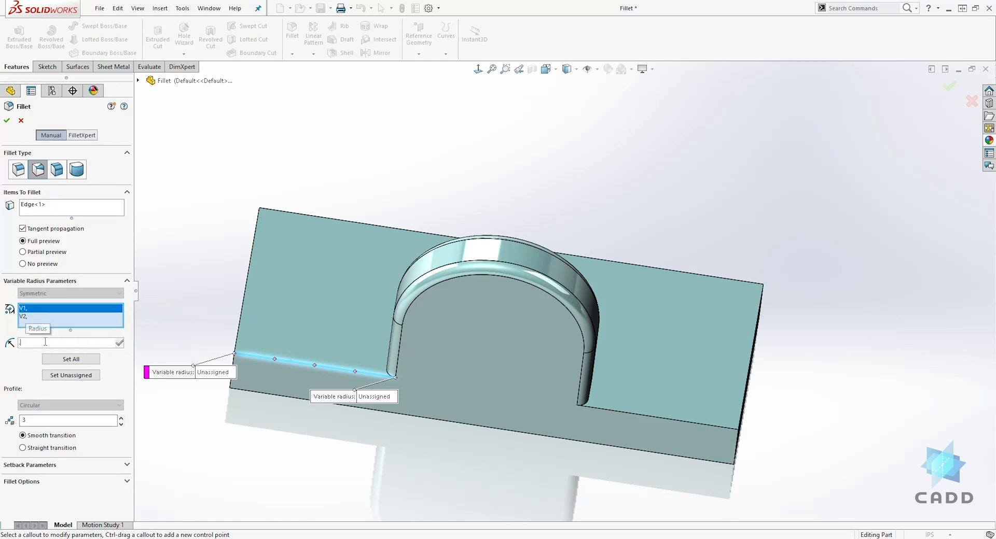
type(".2")
key("Return")
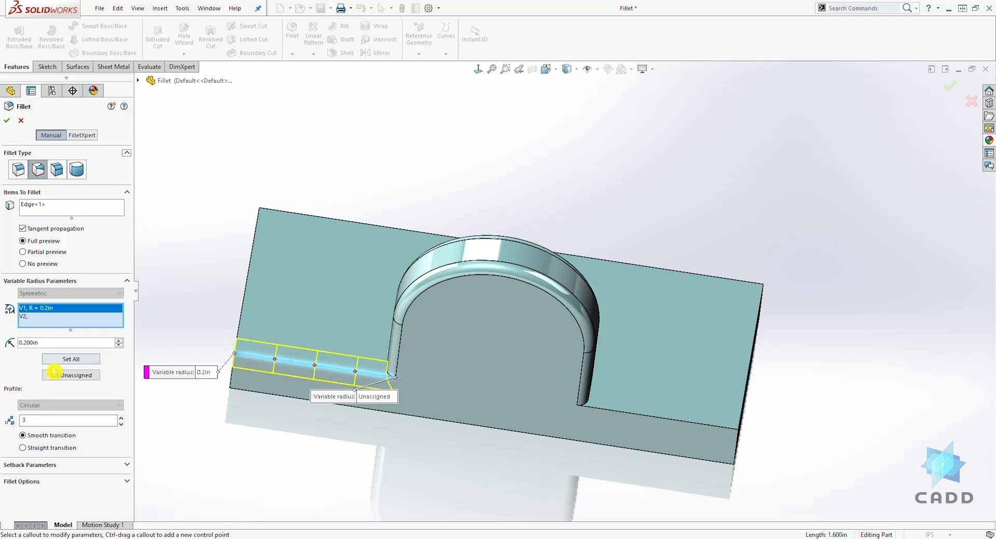
left_click(37, 320)
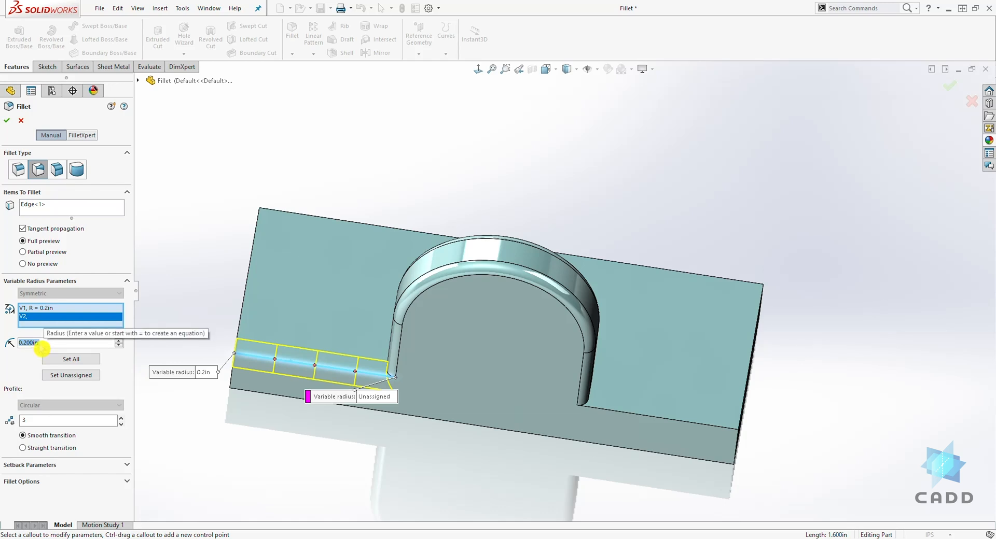
type(".2")
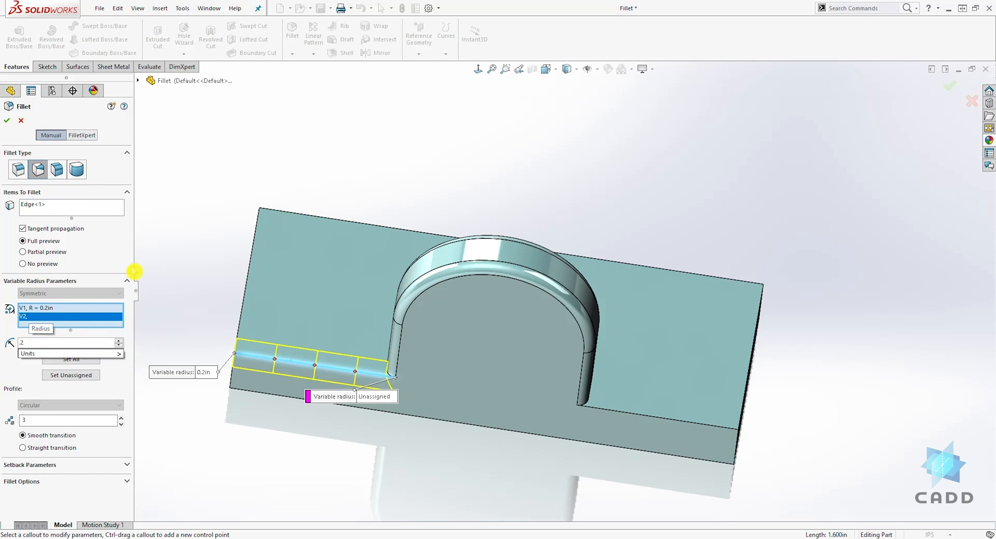
key("Return")
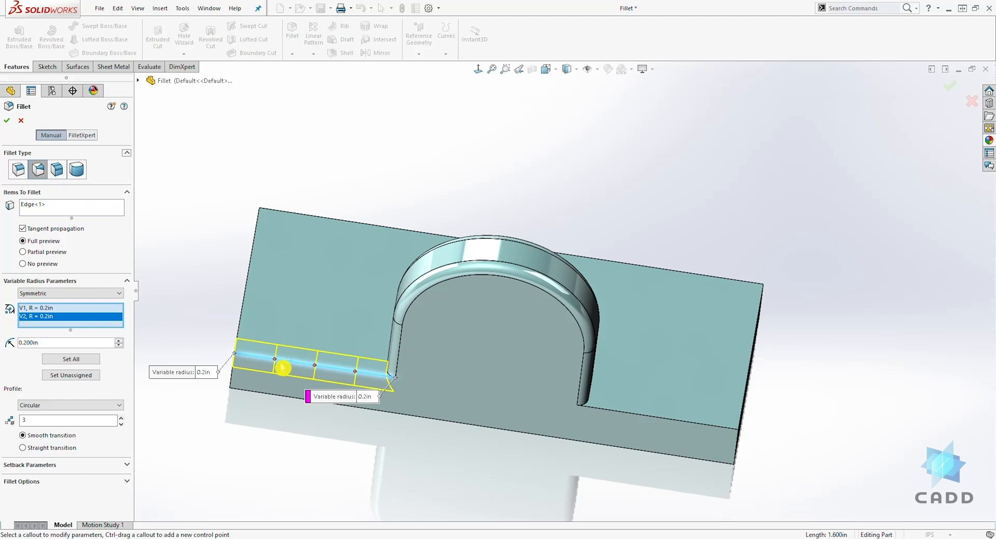
Set the control point radii to 0.1 in at 25%, 0.3 in at 50% and 0.1 in at 75%, and finish the variable fillet
left_click(274, 360)
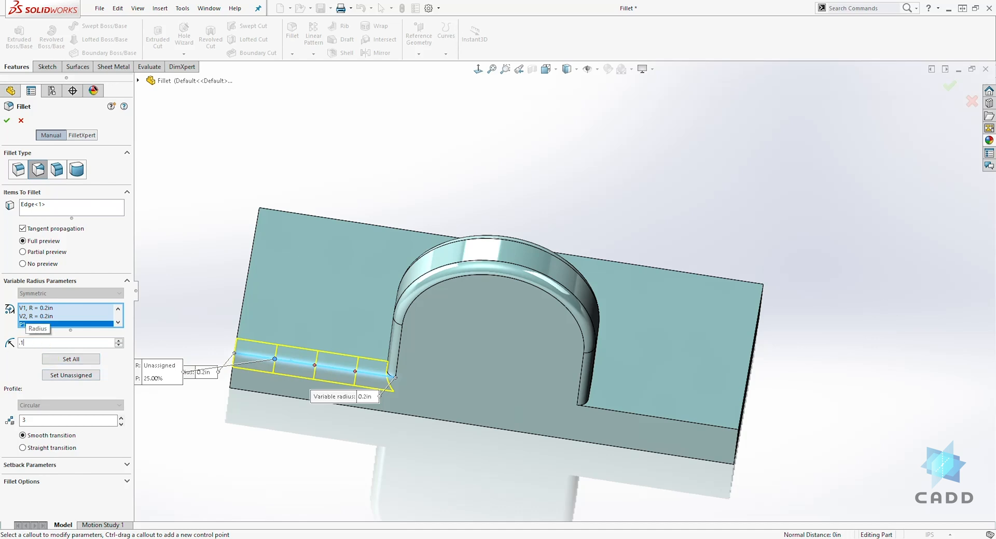
type(".1")
key("Return")
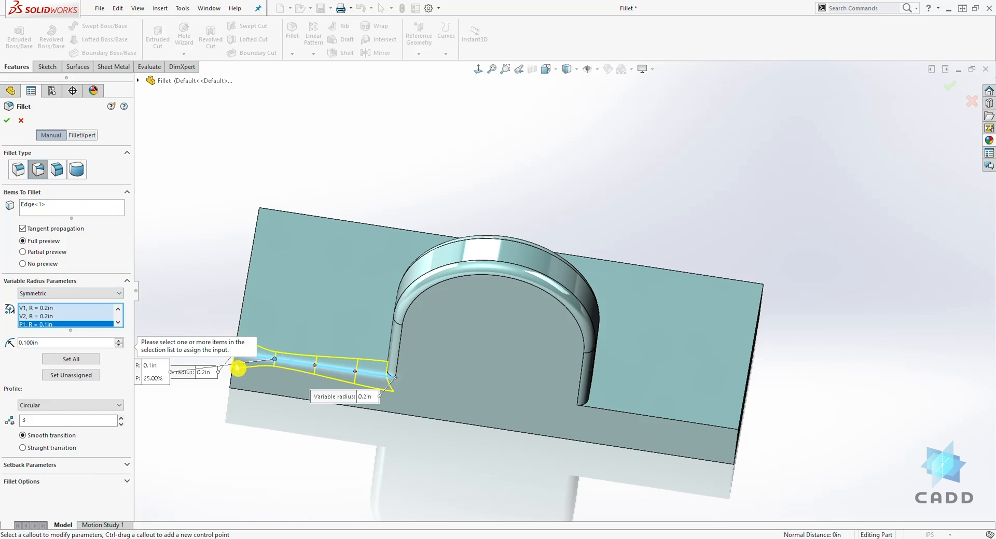
left_click(317, 369)
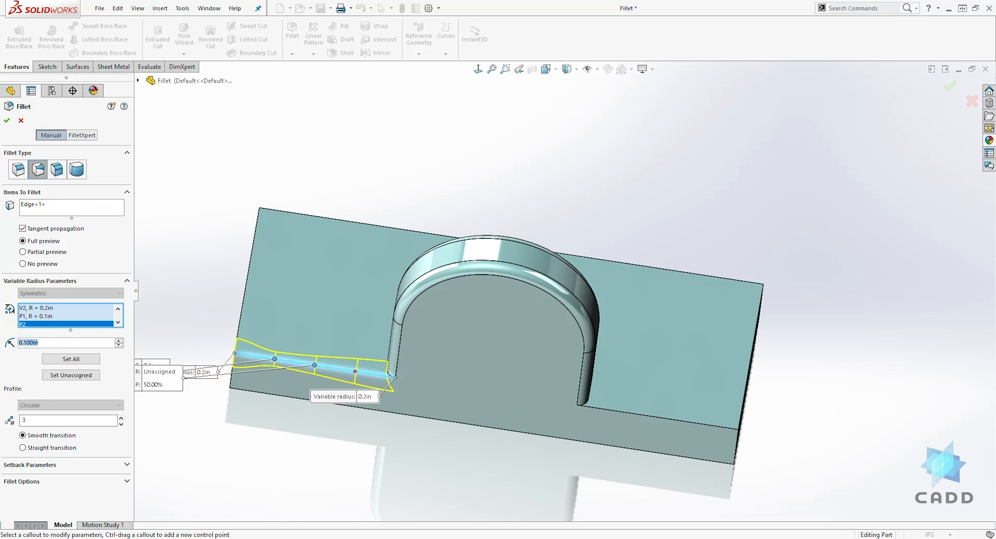
key("Return")
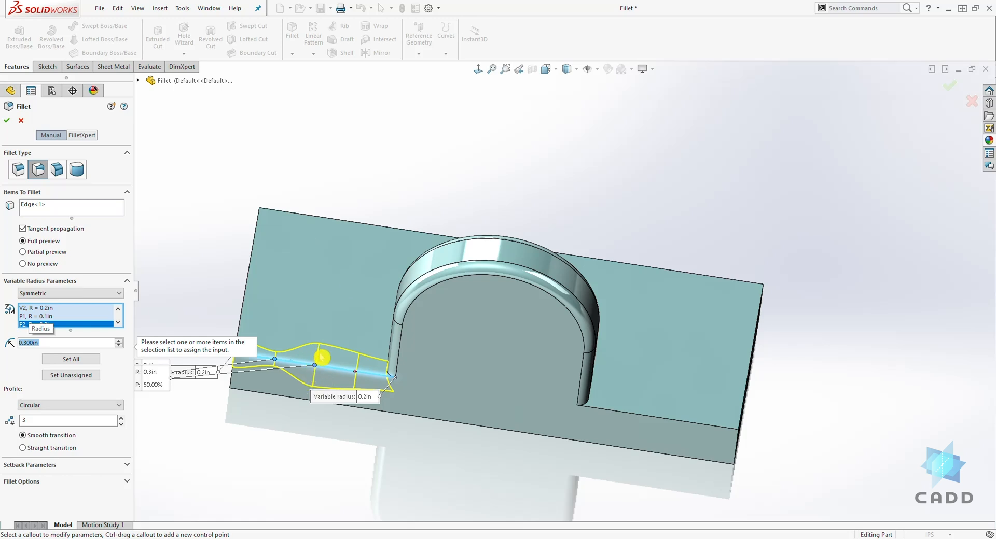
left_click(356, 374)
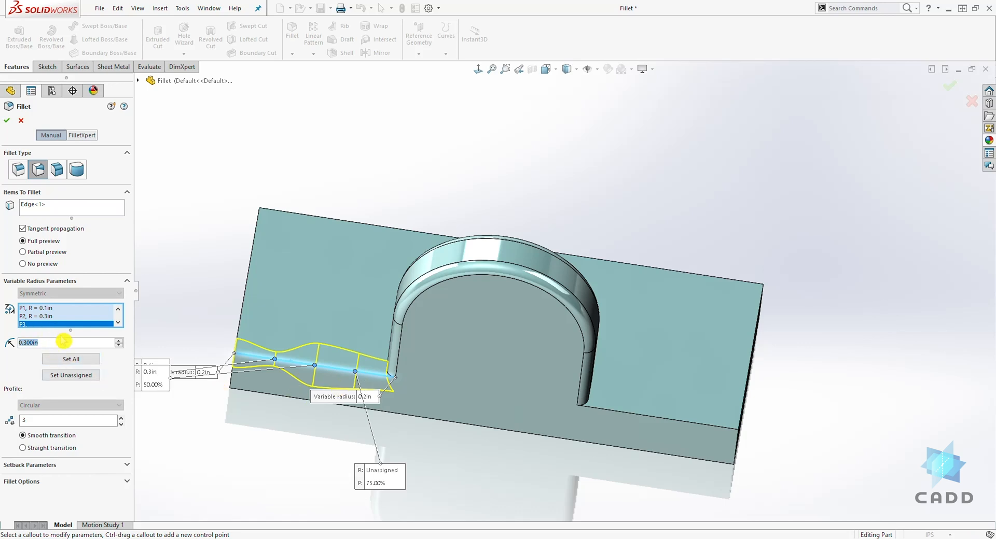
type("0.1")
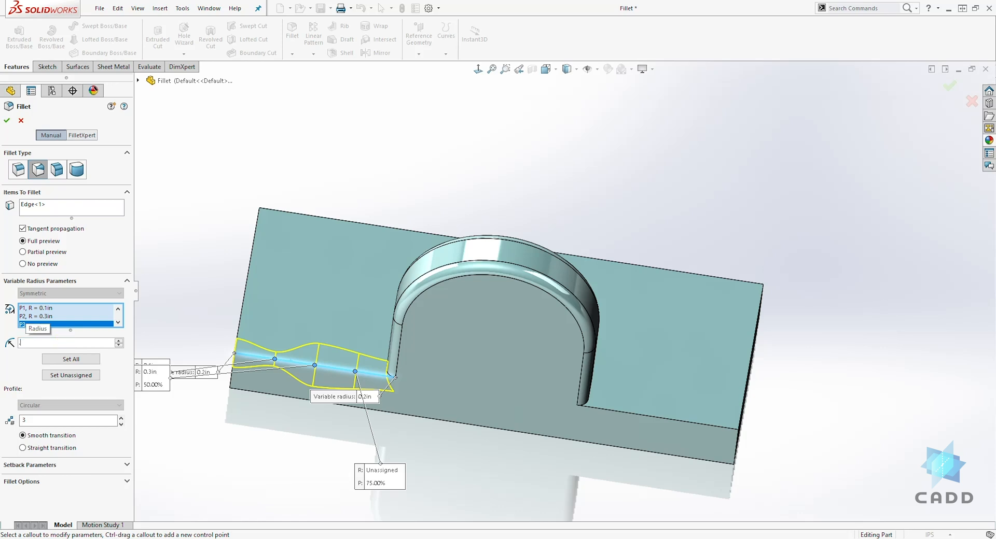
key("Return")
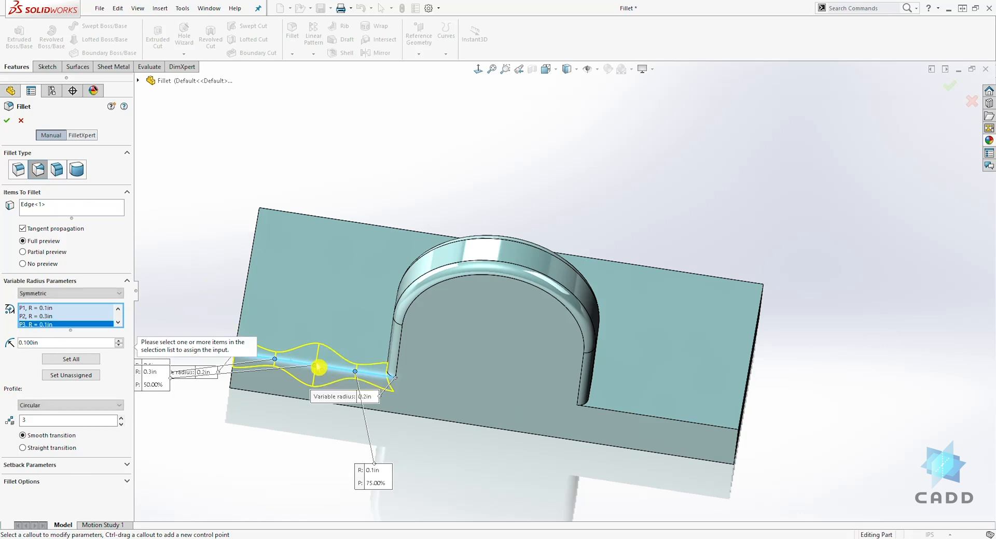
middle_click_drag(285, 367, 325, 338)
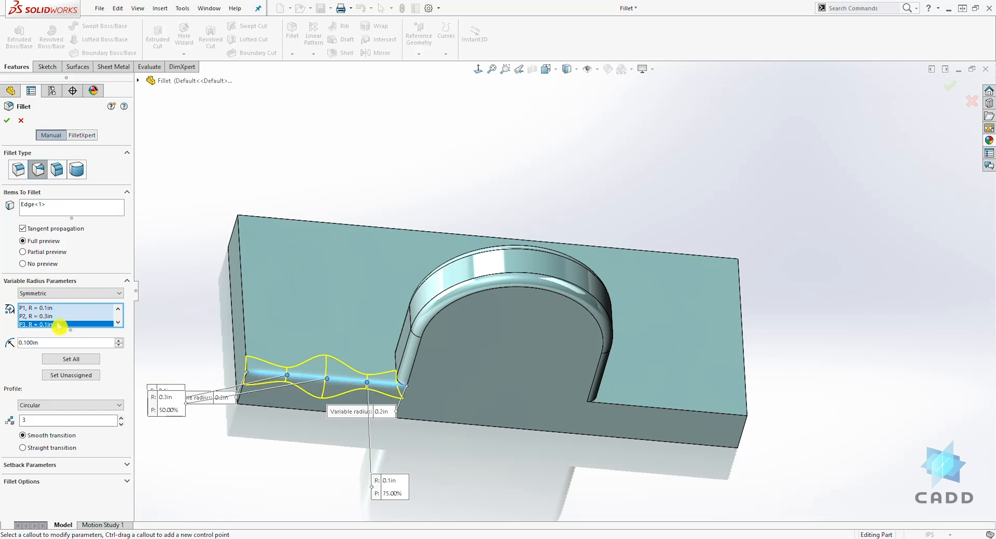
left_click(7, 120)
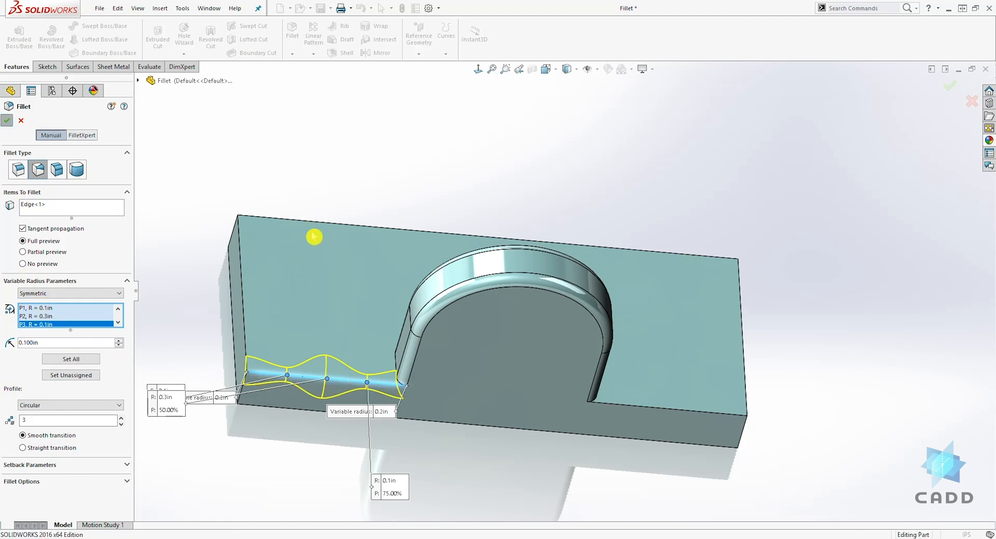
middle_click_drag(338, 253, 277, 381)
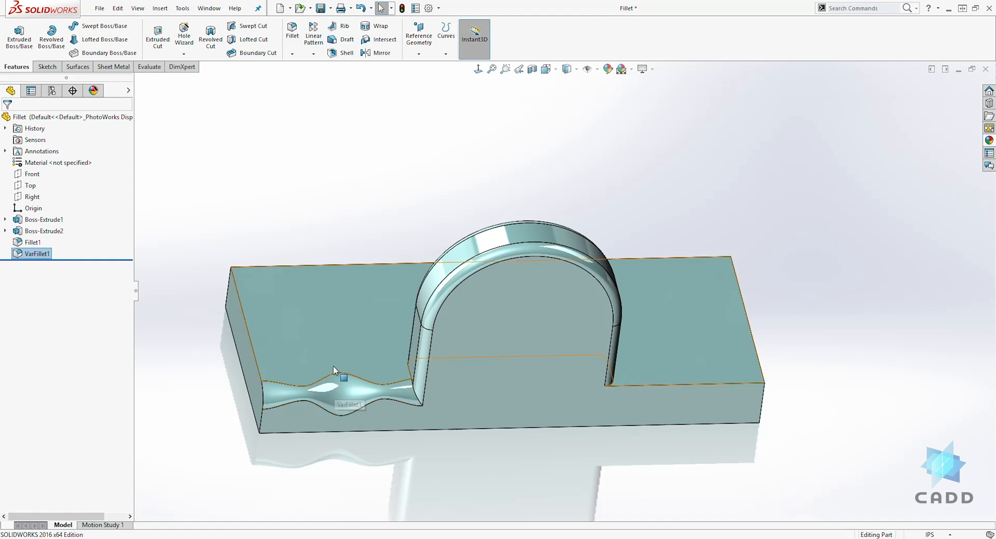
Create a 0.1 in face fillet between the base's top face and the side face flush with the upright
left_click(292, 32)
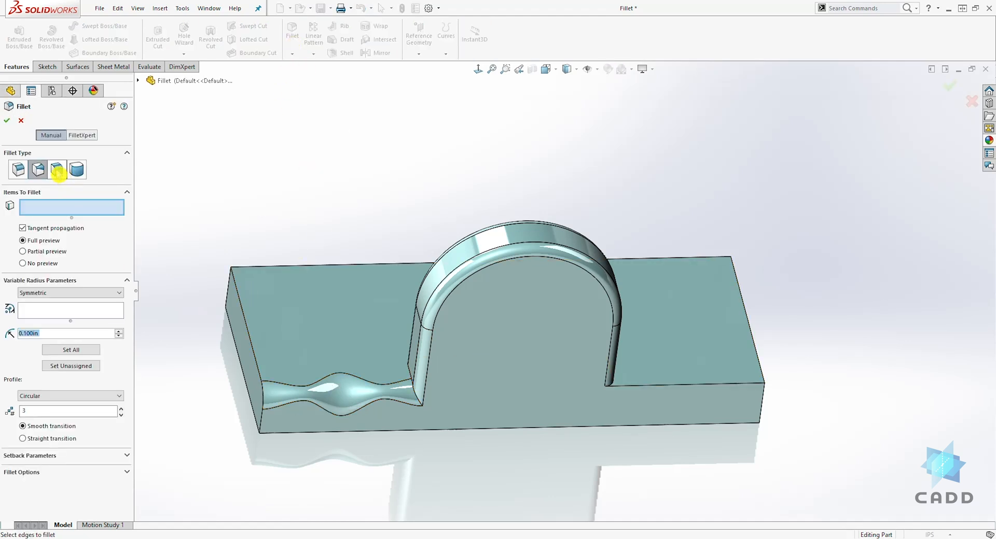
left_click(57, 170)
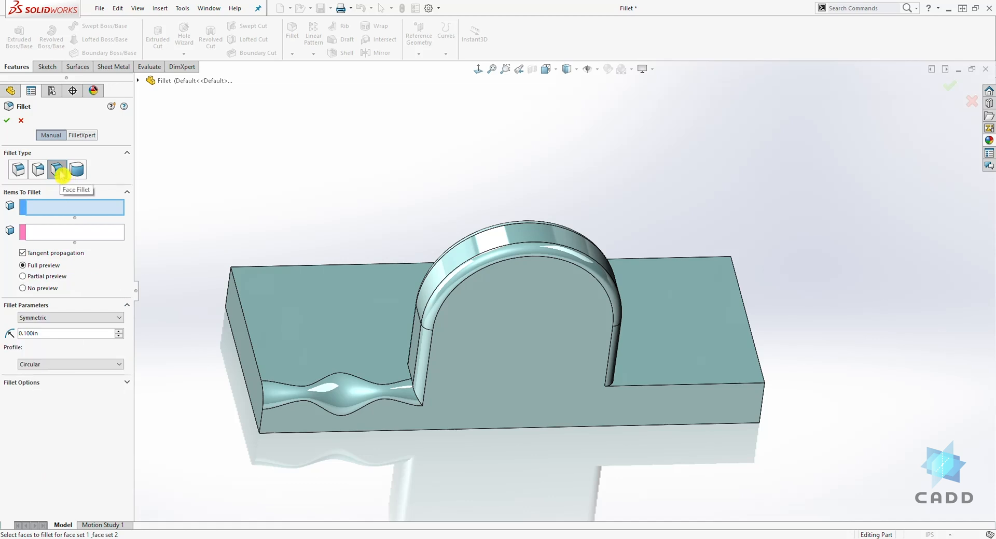
middle_click_drag(286, 238, 558, 342)
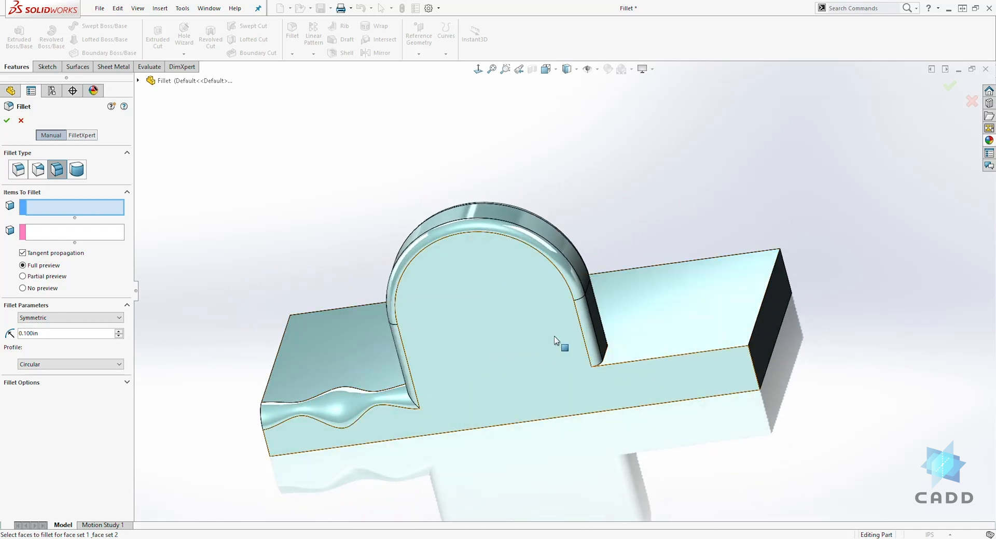
left_click(689, 346)
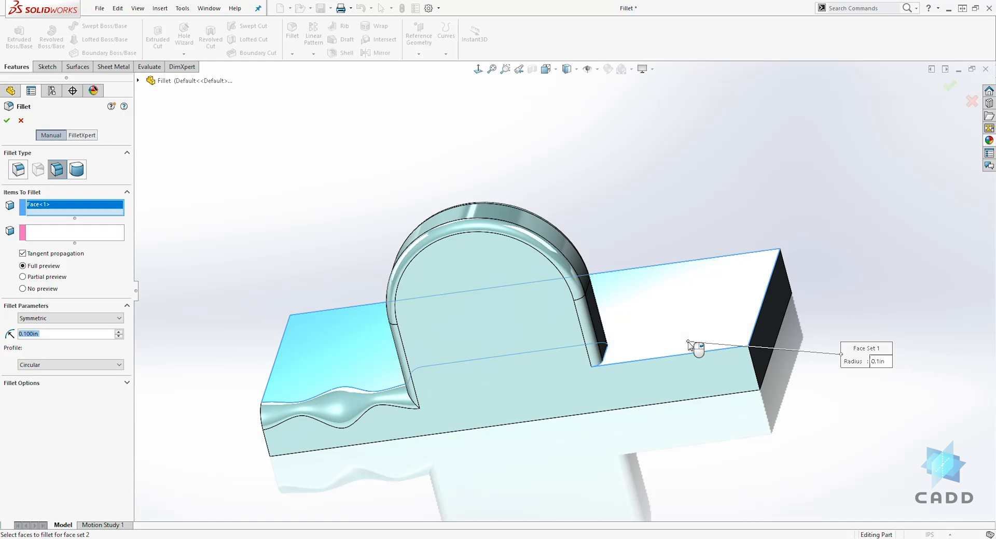
left_click(44, 240)
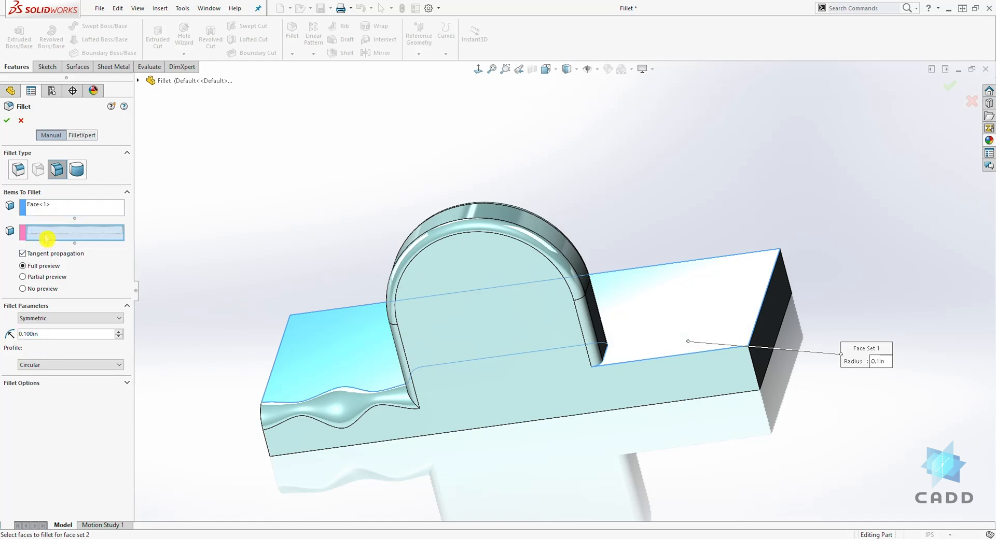
left_click(697, 365)
middle_click_drag(625, 372, 549, 384)
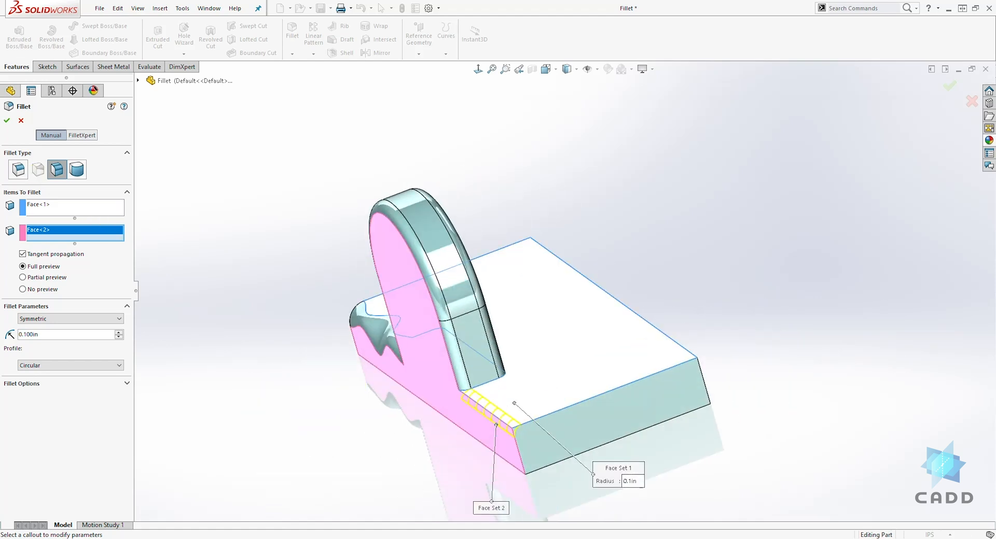
left_click(6, 121)
middle_click_drag(355, 320, 304, 133)
Start a full round fillet with the base's top face as side set 1 and the long side face opposite the variable fillet as center set
left_click(292, 29)
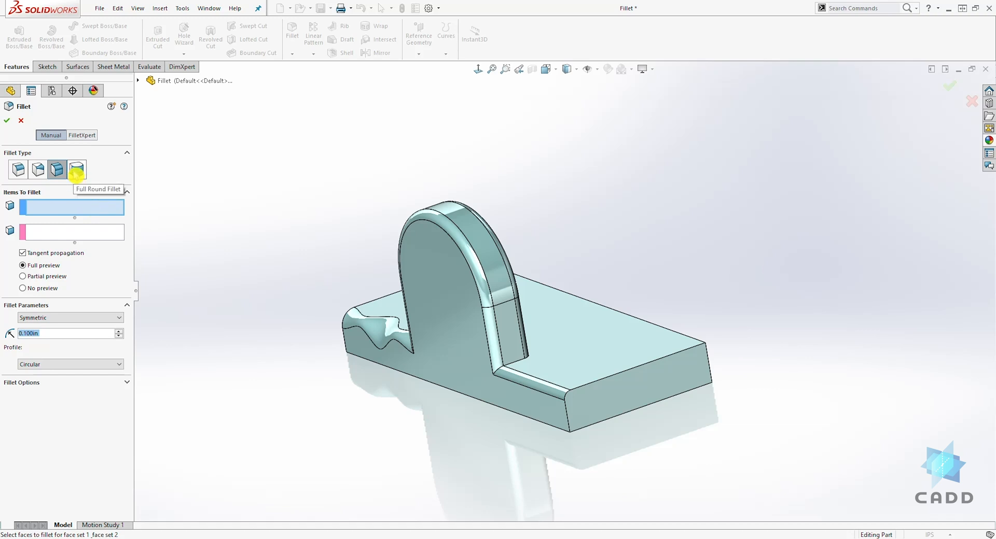
left_click(77, 171)
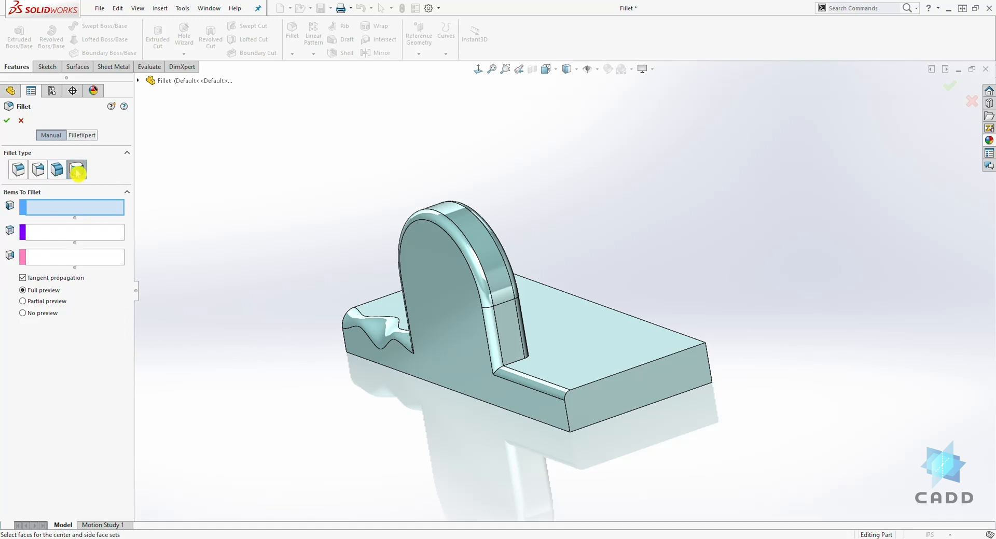
middle_click_drag(635, 201, 526, 276)
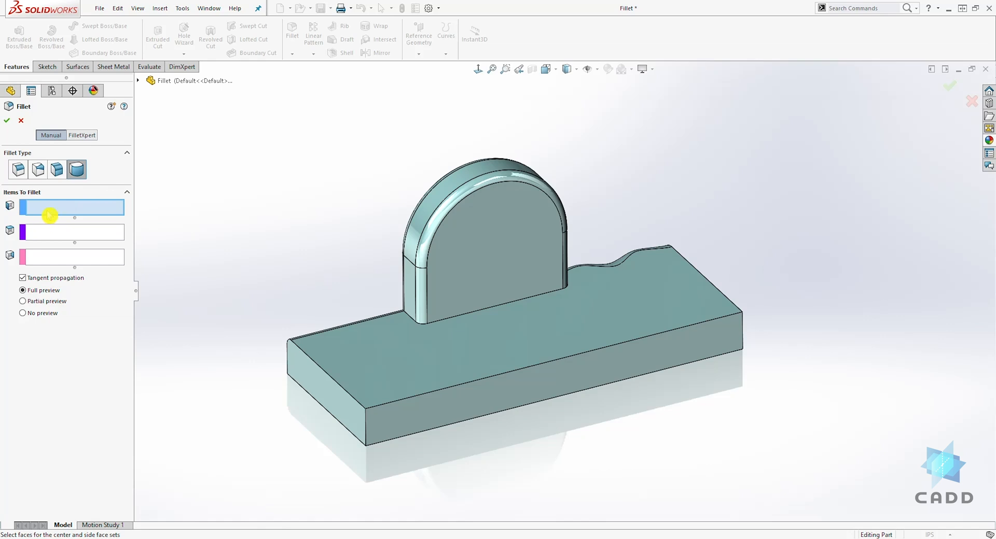
left_click(501, 349)
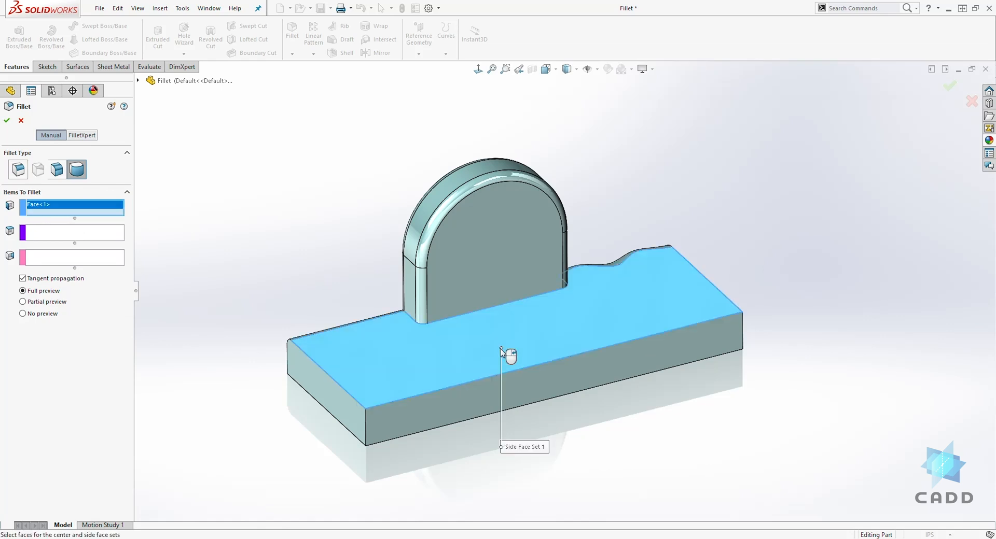
left_click(74, 236)
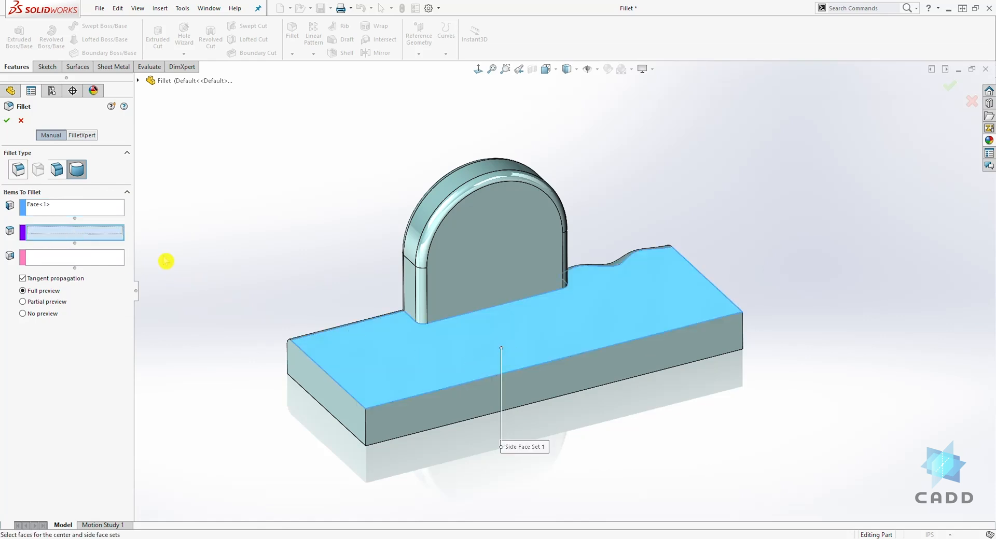
left_click(537, 380)
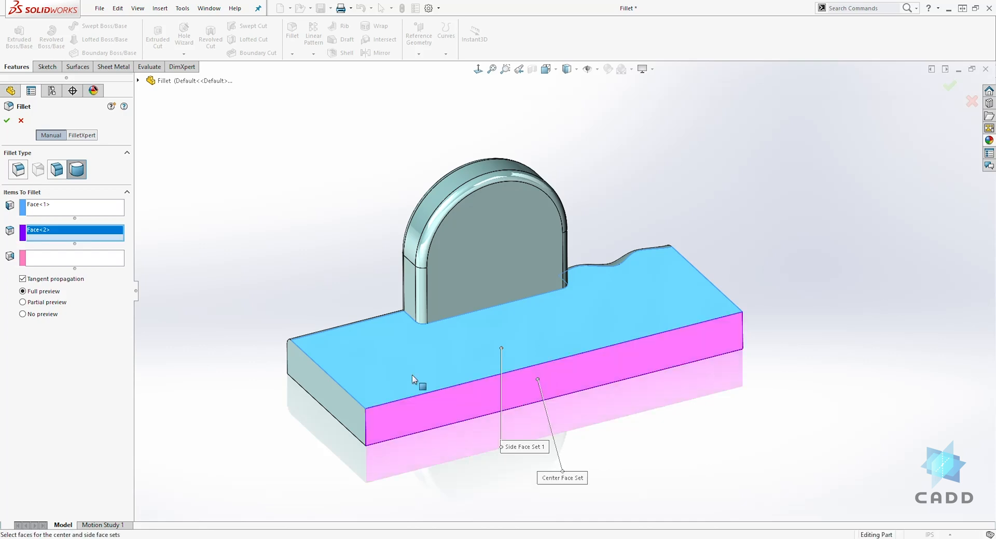
Assign the base's bottom face as side face set 2 and finish the full round fillet
middle_click_drag(334, 313, 332, 283)
middle_click_drag(335, 157, 328, 158)
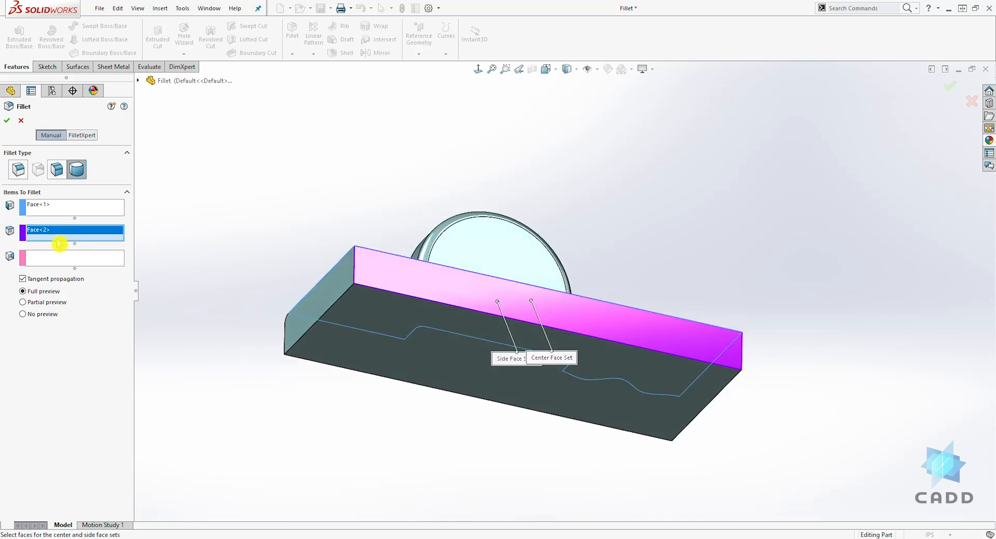
left_click(52, 262)
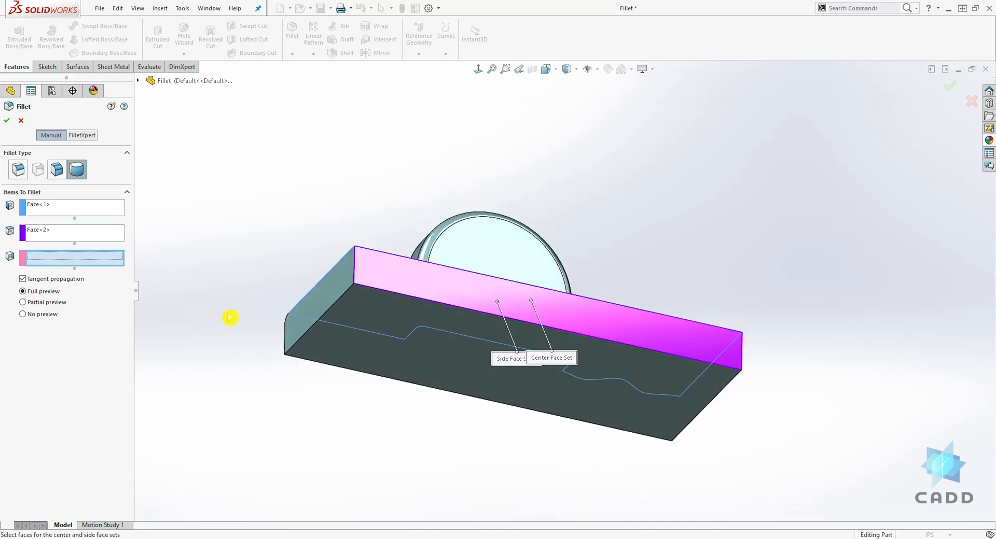
left_click(379, 308)
middle_click_drag(379, 306, 342, 328)
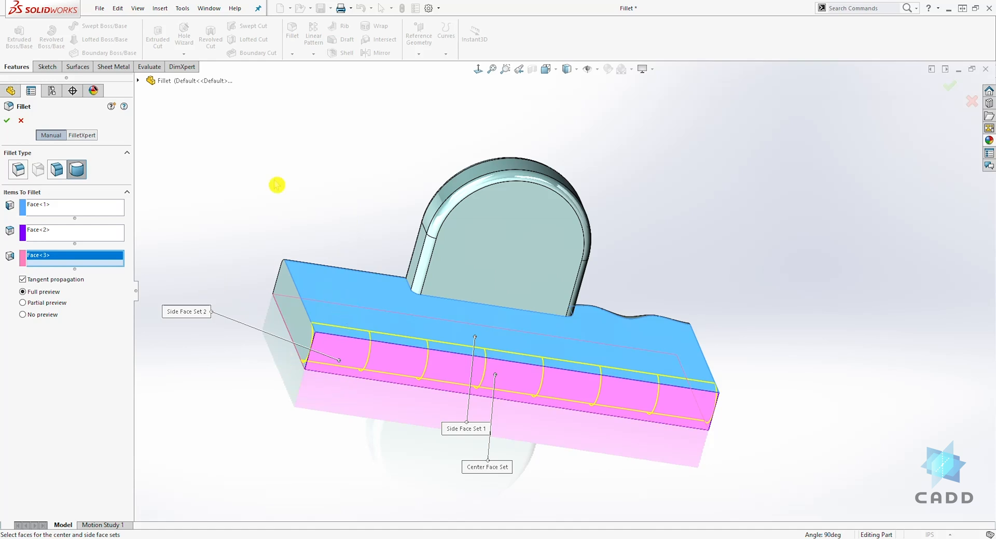
left_click(7, 120)
mouse_move(301, 265)
middle_mouse_down()
mouse_move(338, 248)
mouse_move(334, 280)
mouse_move(244, 274)
mouse_move(385, 235)
mouse_move(266, 304)
mouse_move(305, 307)
mouse_move(324, 271)
mouse_move(313, 279)
middle_mouse_up()
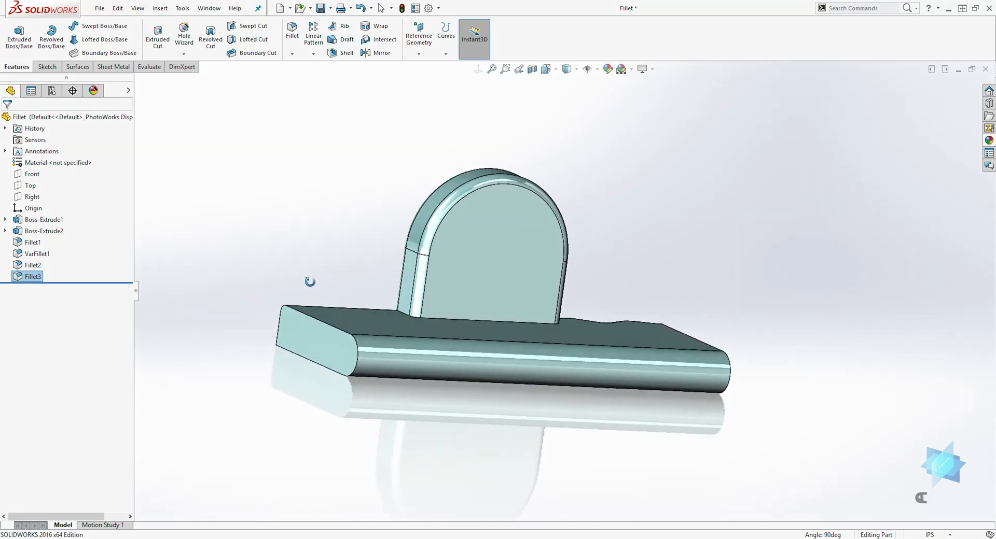